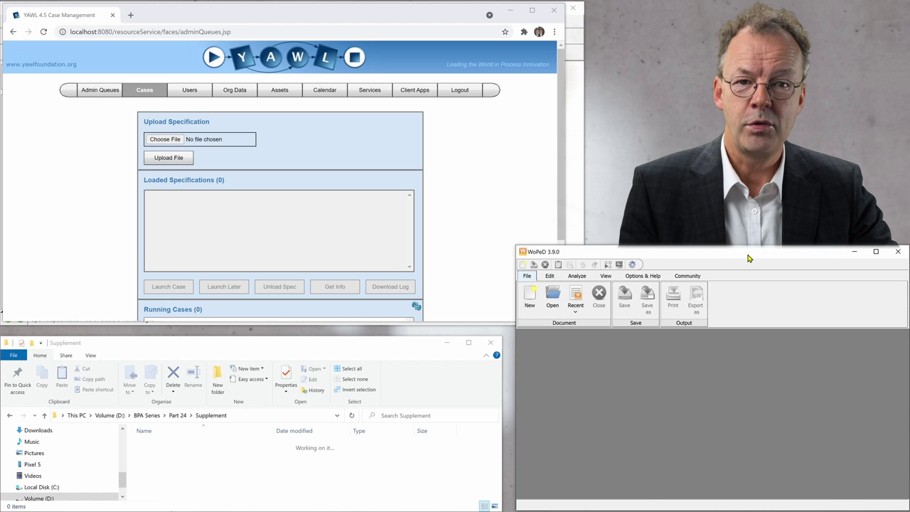
Review the YAWL export settings in WoPeD's configuration, then close it
left_click(632, 264)
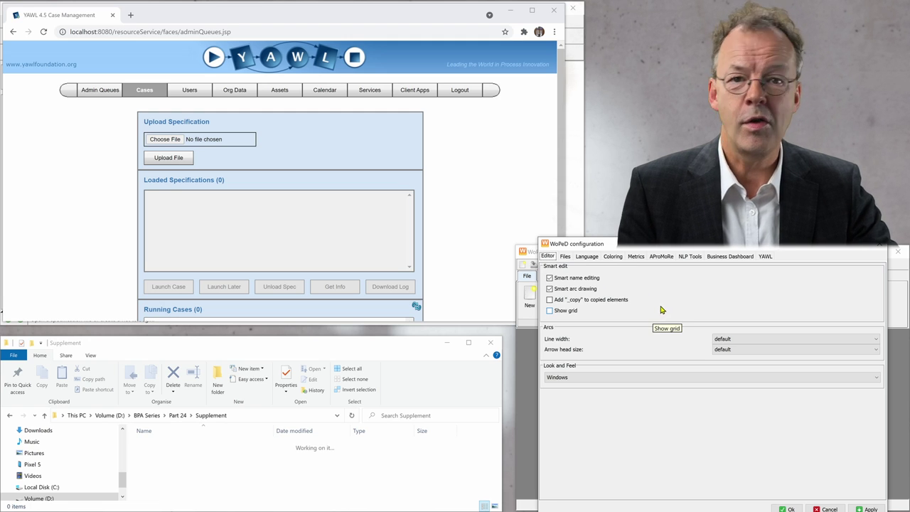
left_click(765, 256)
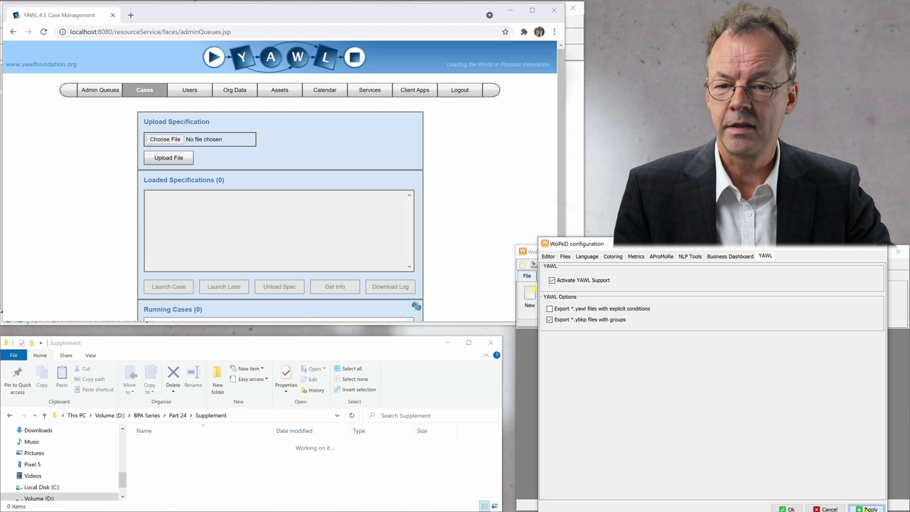
left_click(880, 246)
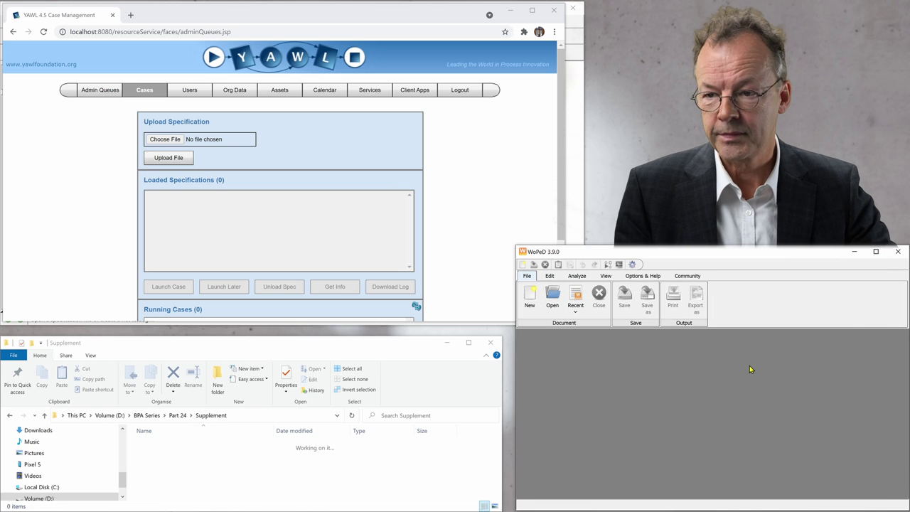
Open the LoanApplicationResources.pnml sample net and zoom out to see the whole net
left_click(641, 280)
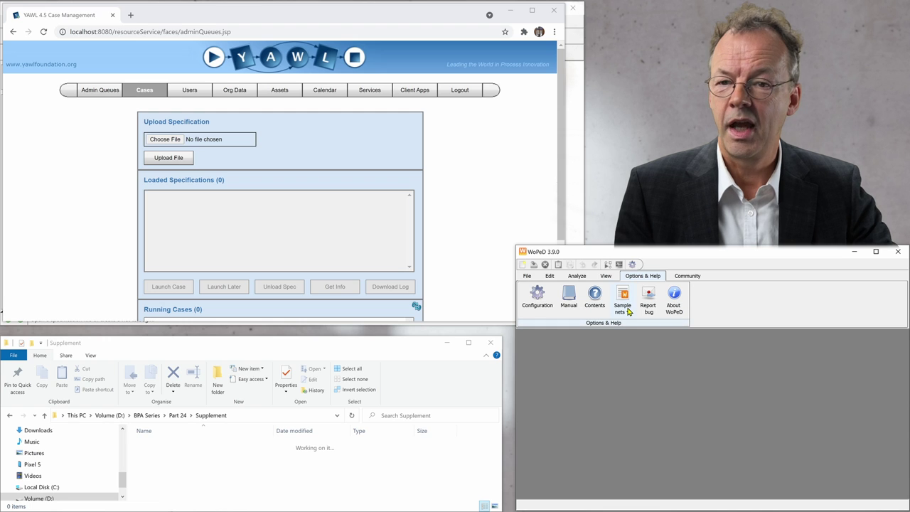
left_click(627, 309)
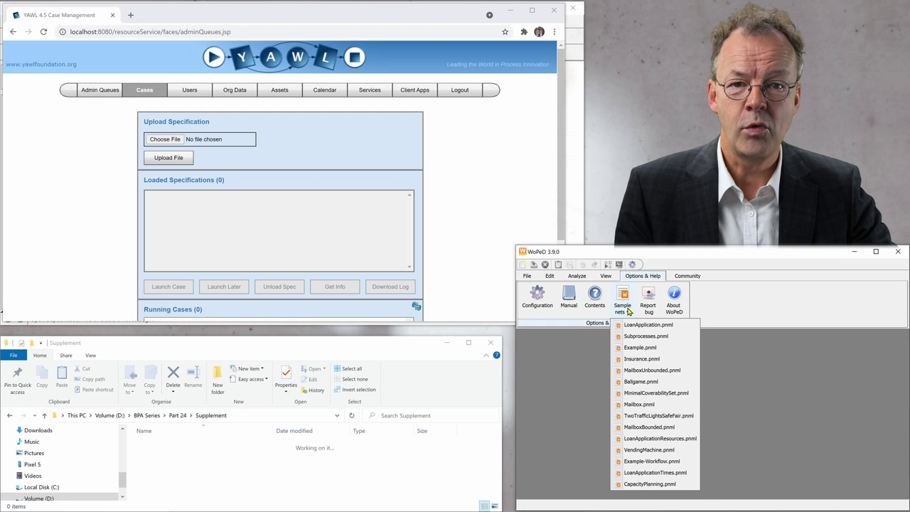
left_click(620, 440)
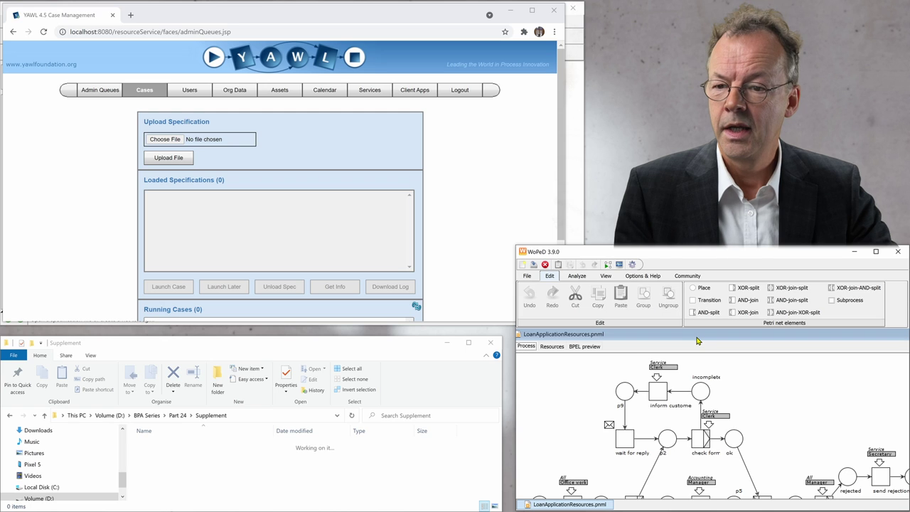
scroll(774, 413, "down", 1)
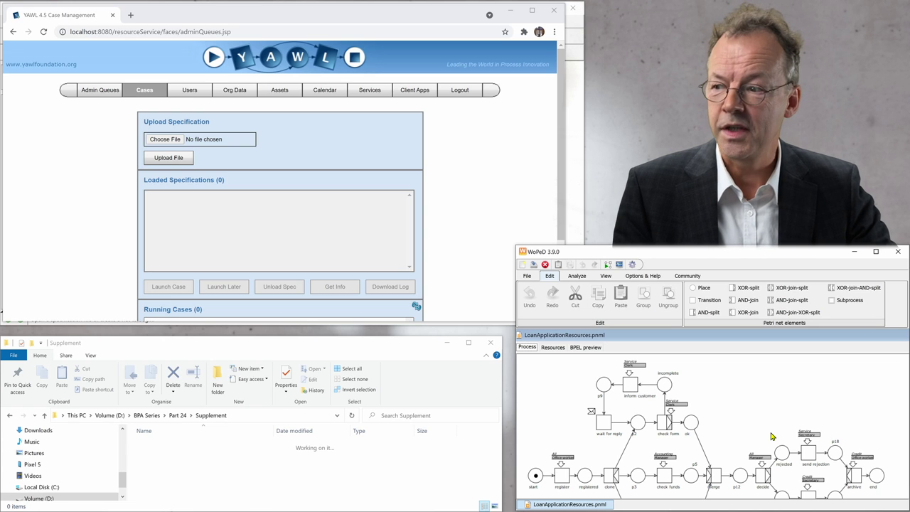
Save the loan net as YAWL (4.3.1) file named LoanApplicationResources
left_click(527, 276)
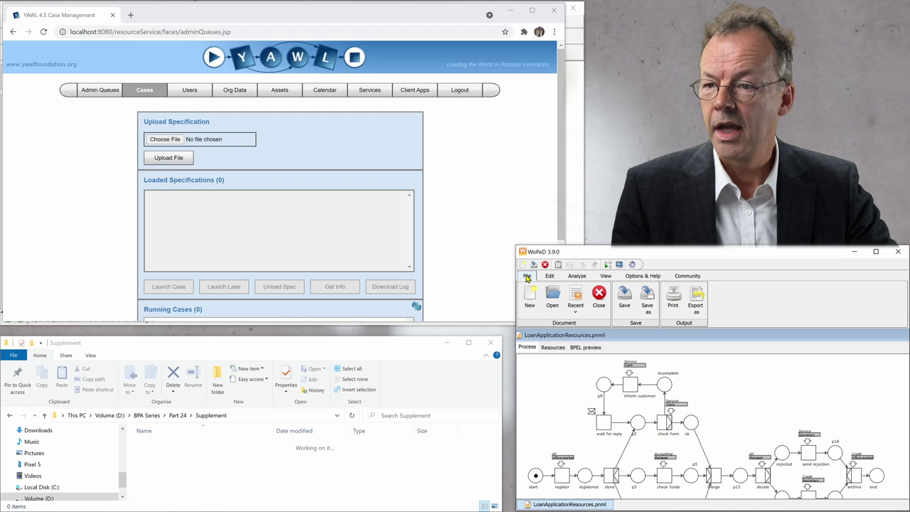
left_click(645, 304)
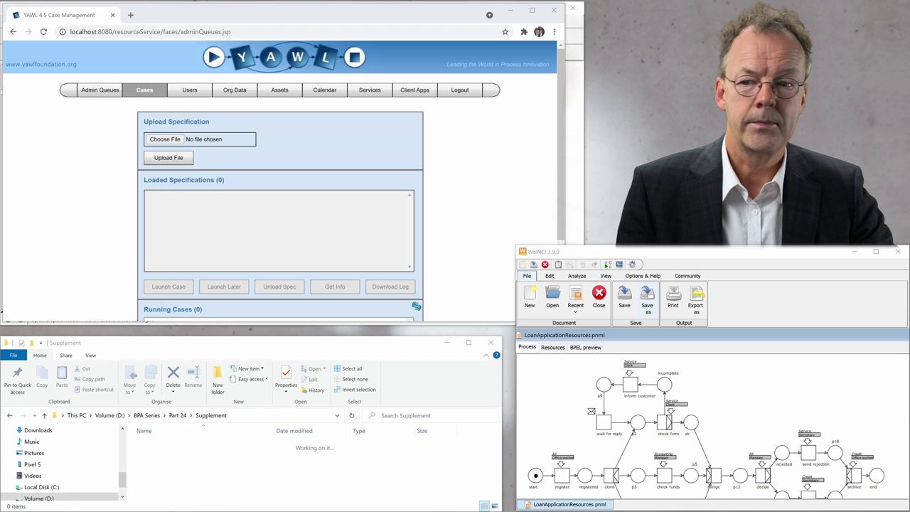
left_click_drag(491, 407, 363, 287)
left_click(348, 472)
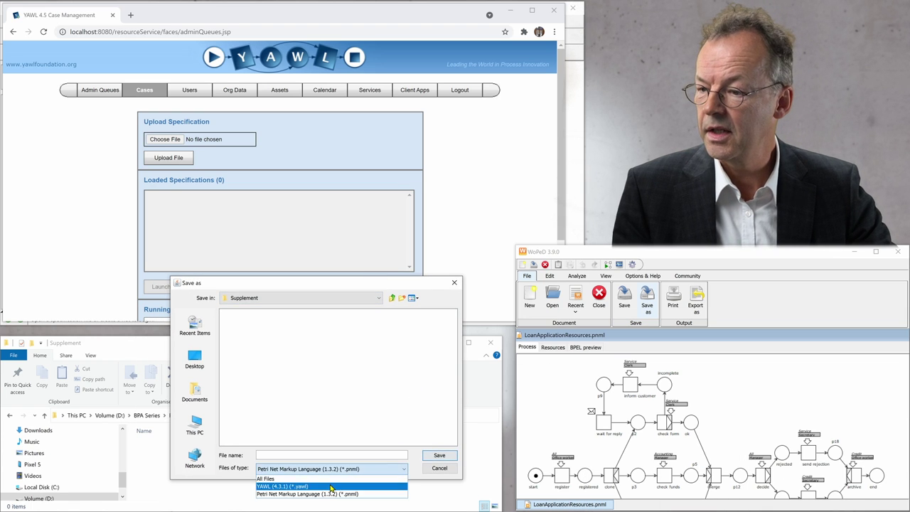
left_click(327, 487)
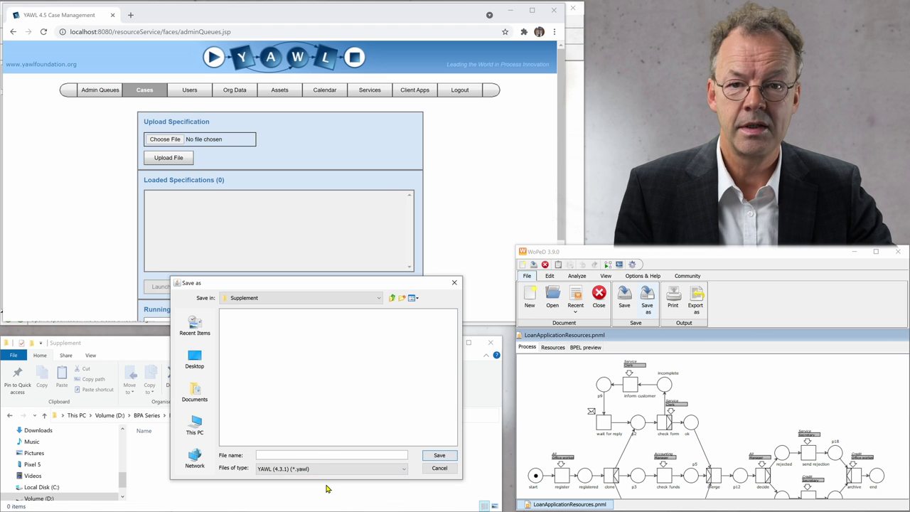
left_click(316, 452)
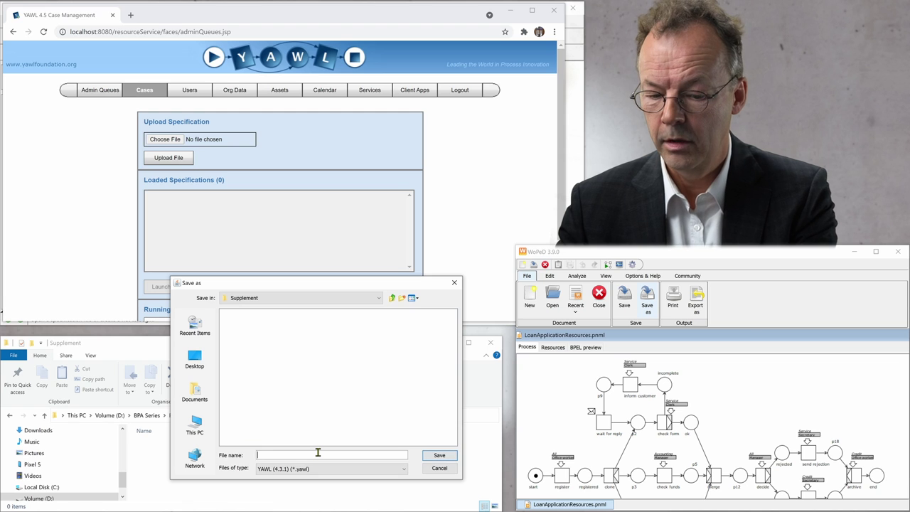
type("LoanA")
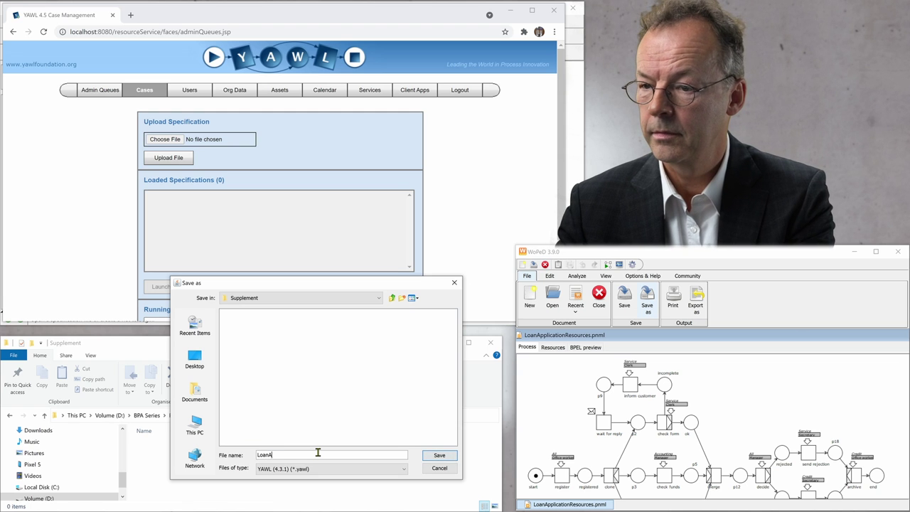
type("pplication")
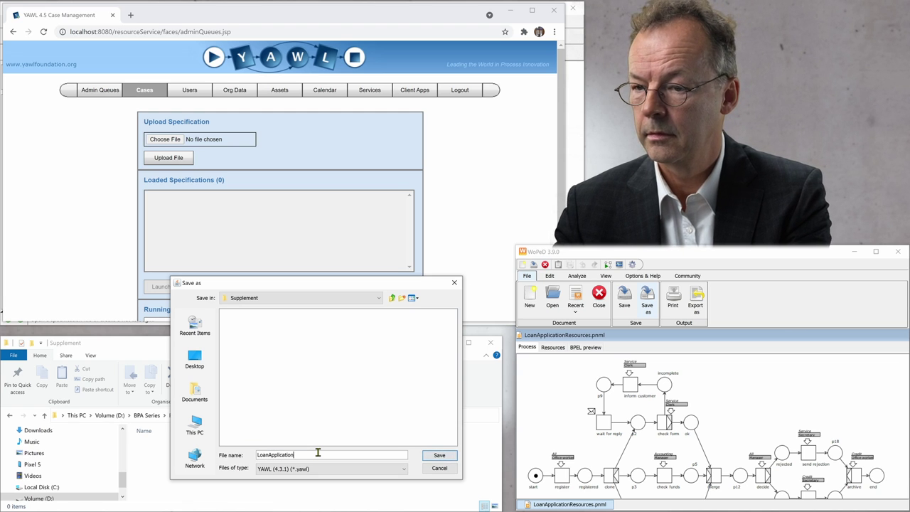
type("Resources")
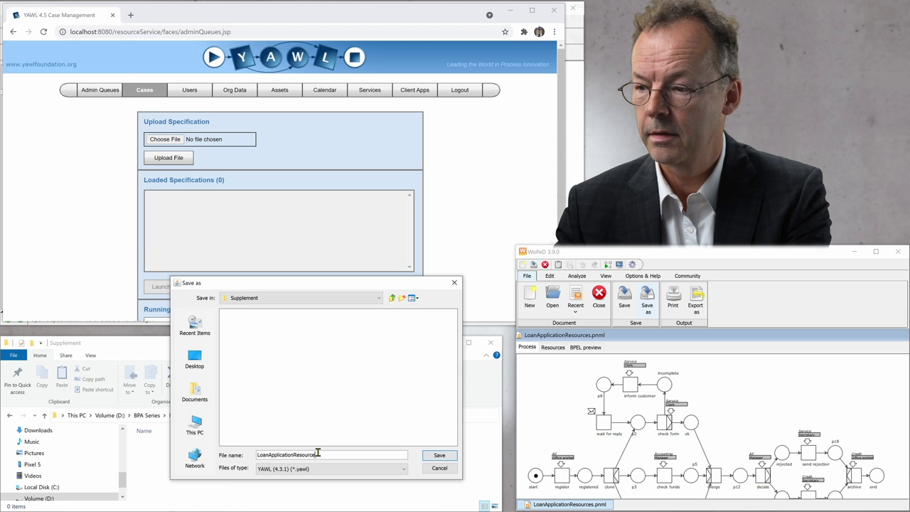
key("Tab")
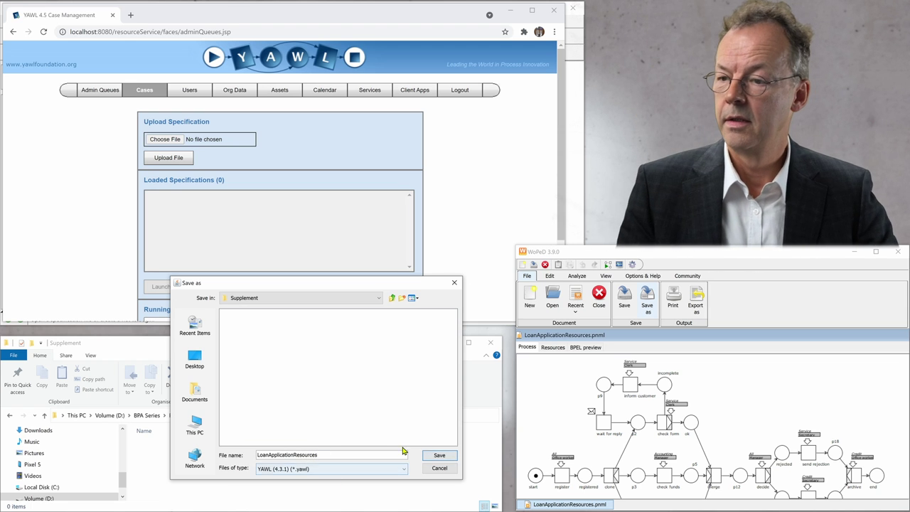
left_click(440, 456)
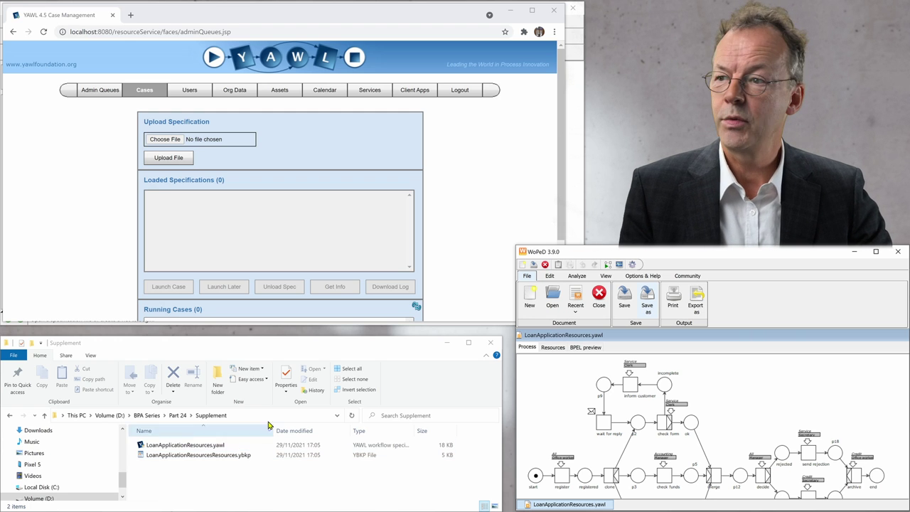
left_click(80, 204)
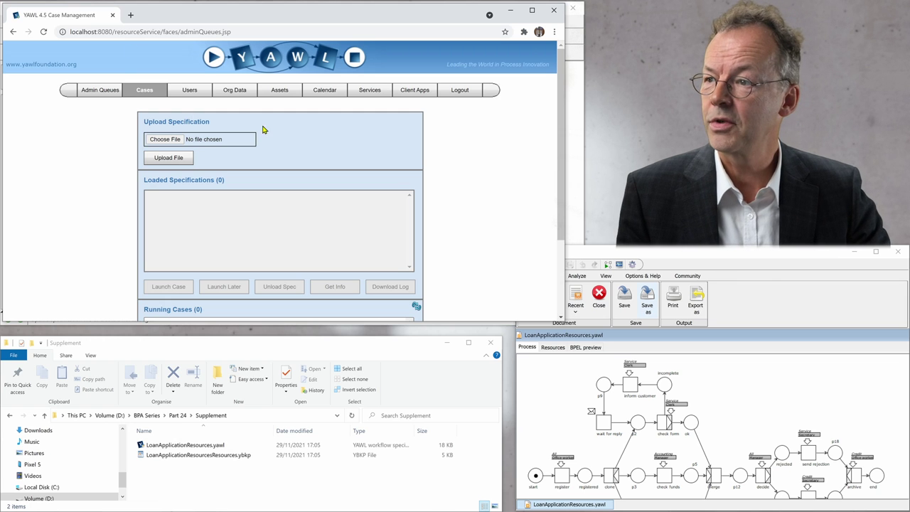
Import LoanApplicationResourcesResources.ybkp in Org Data, adding 4 roles, 4 org groups and 8 participants
left_click(232, 90)
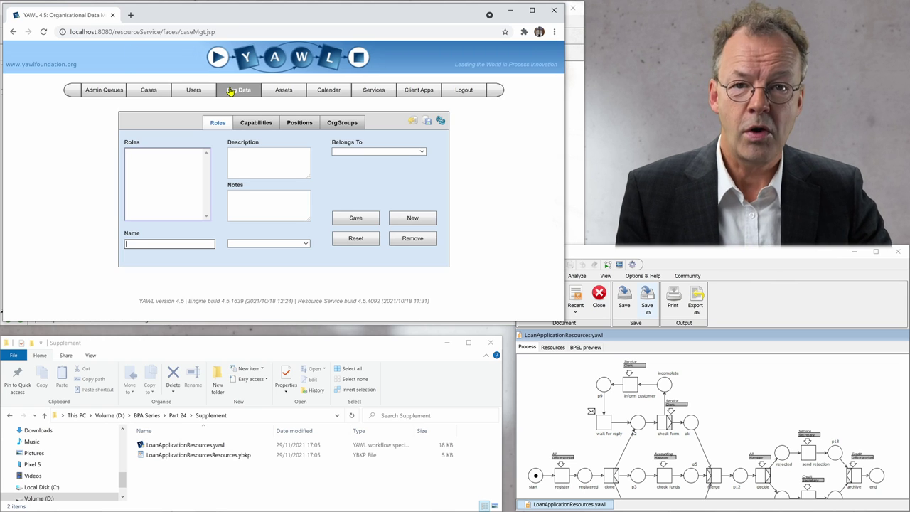
left_click(414, 122)
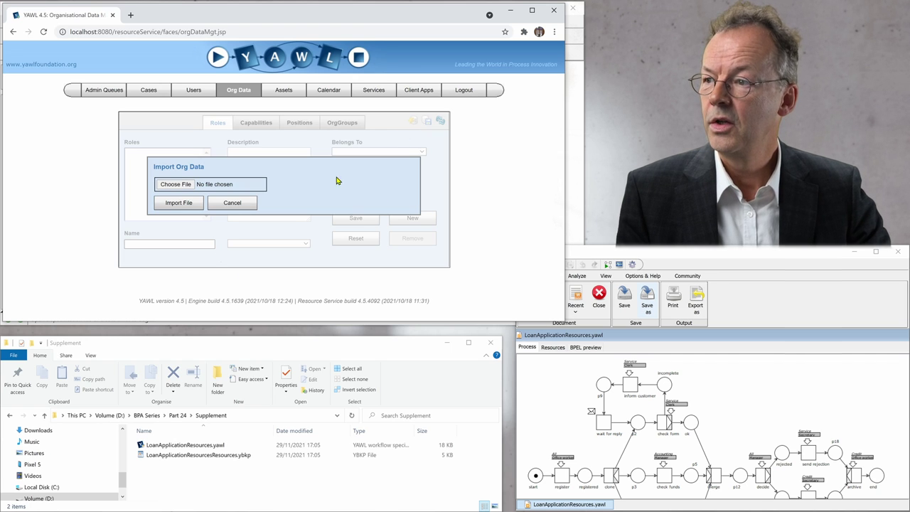
left_click(171, 187)
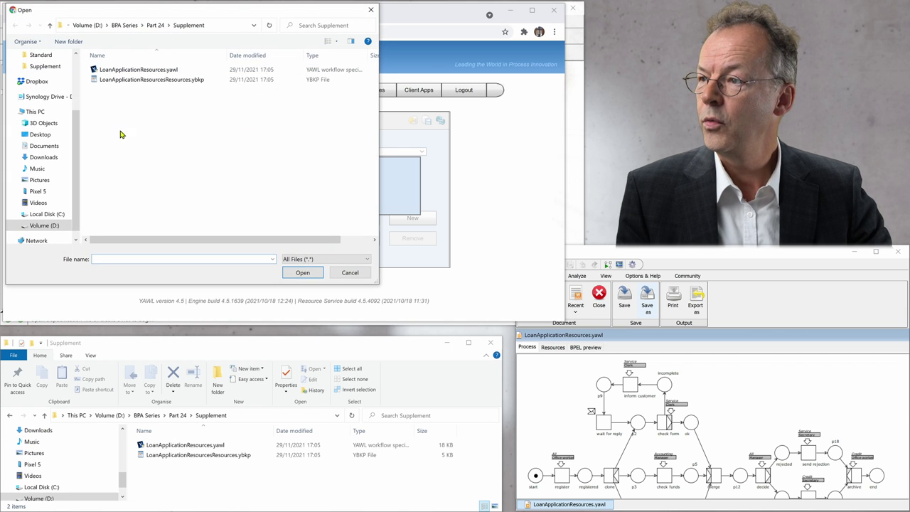
left_click(110, 80)
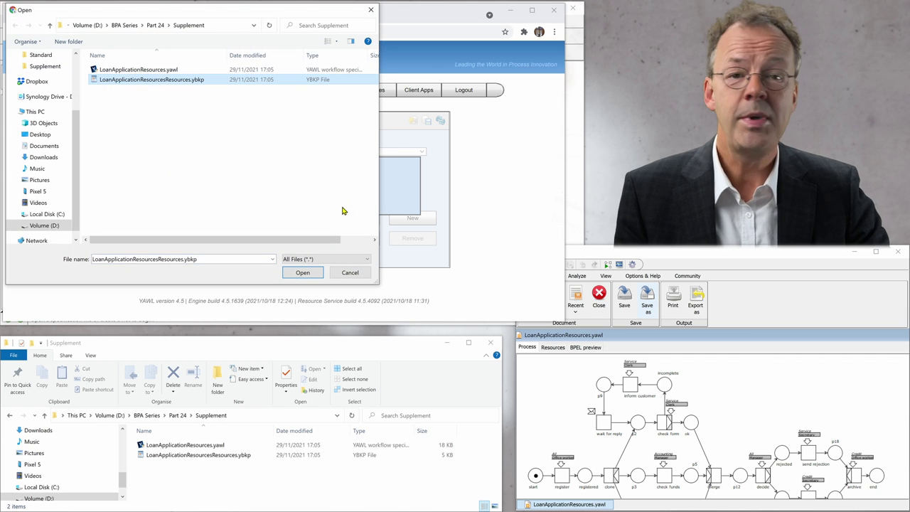
left_click(303, 273)
left_click(186, 202)
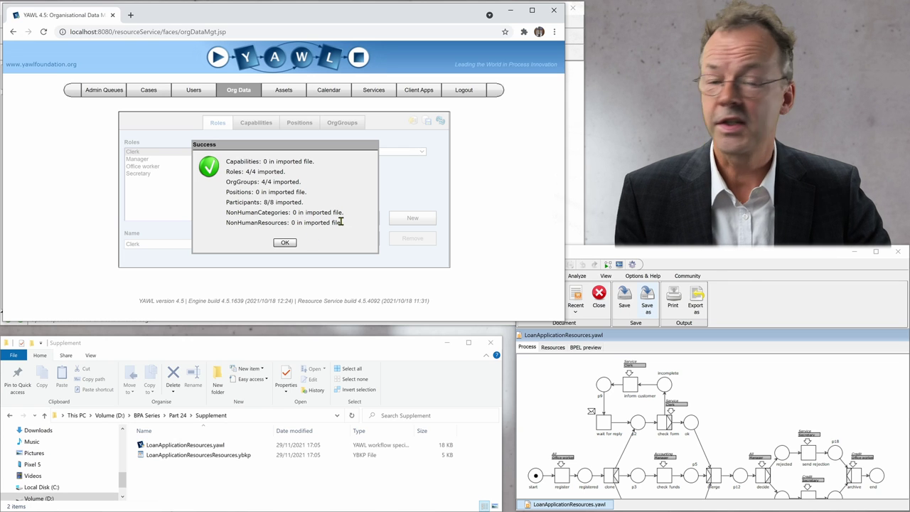
left_click(282, 243)
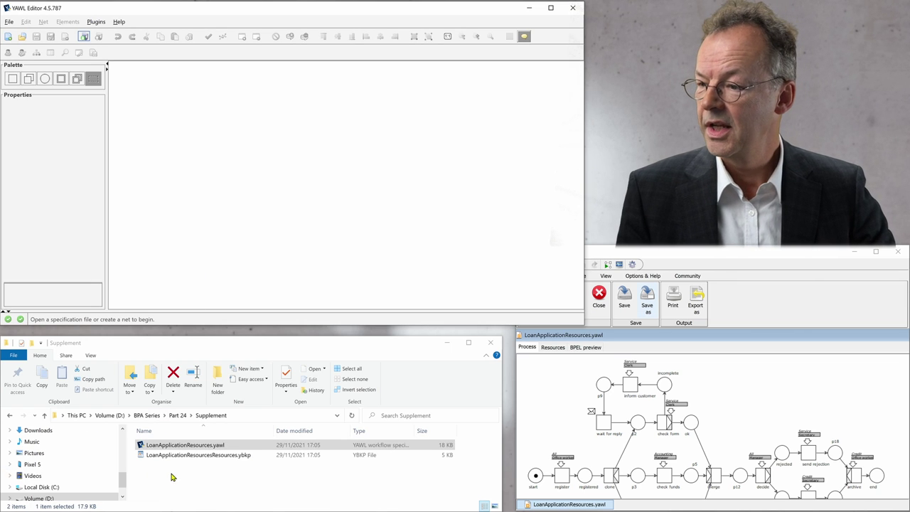
Load LoanApplicationResources.yawl into YAWL Editor and select the register task
left_click(151, 445)
left_click_drag(142, 445, 311, 181)
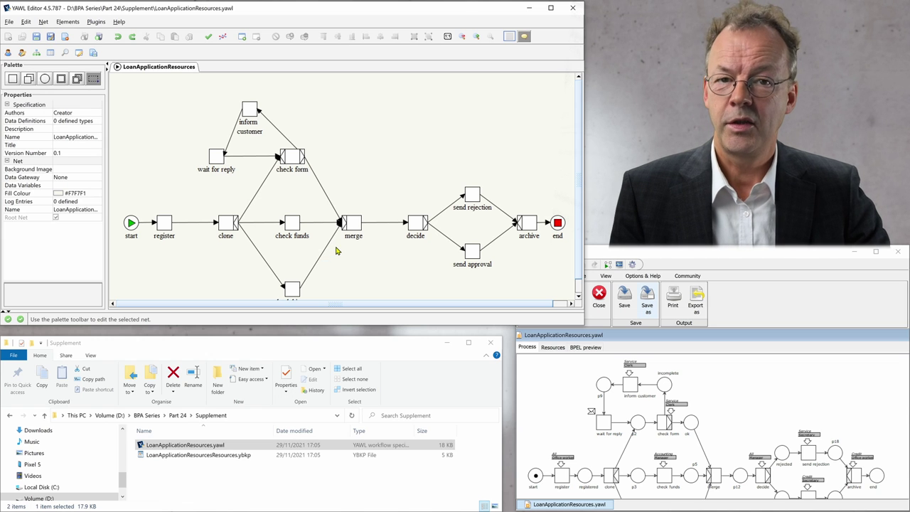
left_click(163, 225)
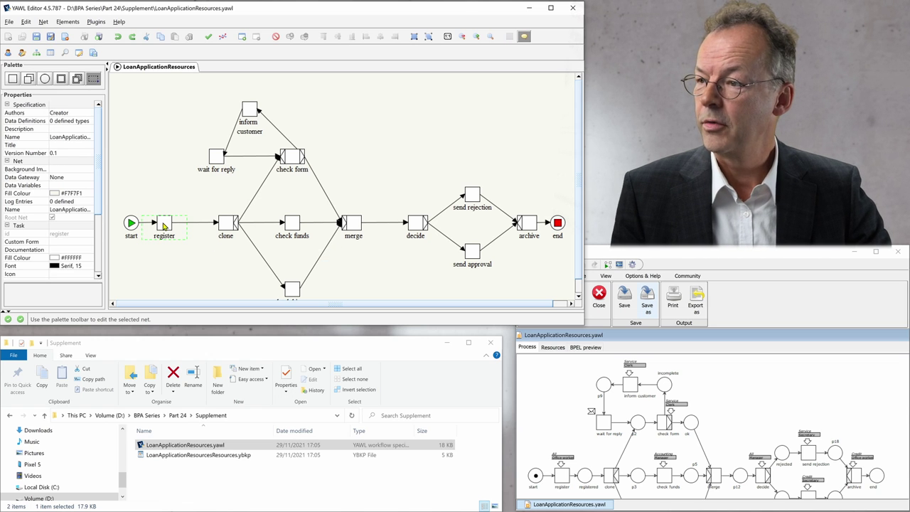
Check register's resourcing, offered to Office worker, and close it without changes
scroll(30, 226, "down", 4)
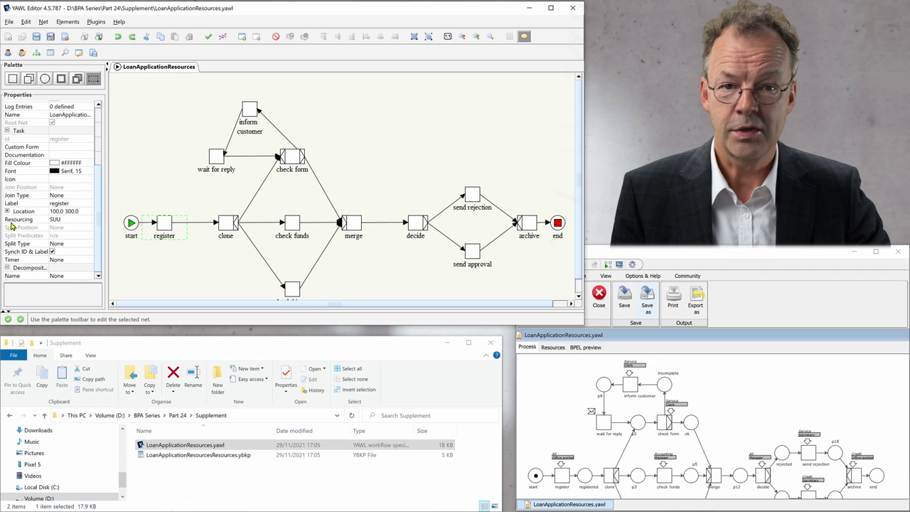
left_click(89, 223)
left_click(89, 222)
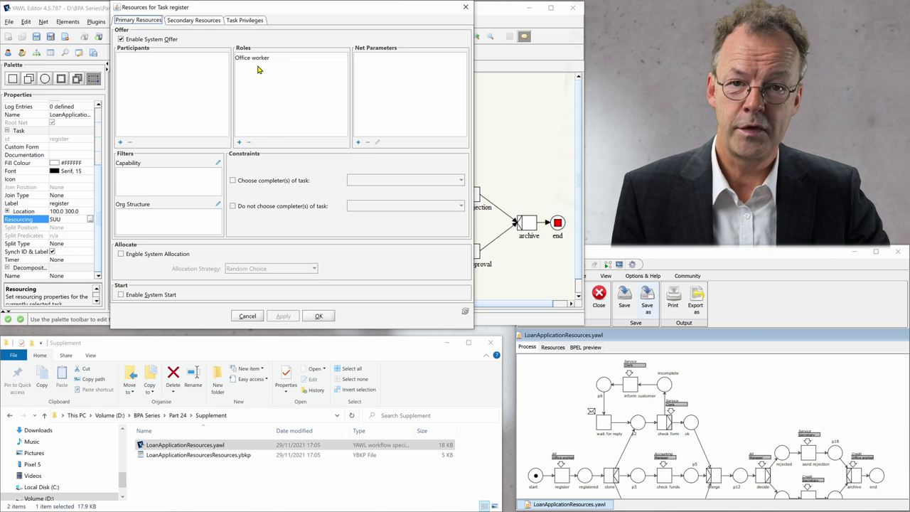
left_click(247, 317)
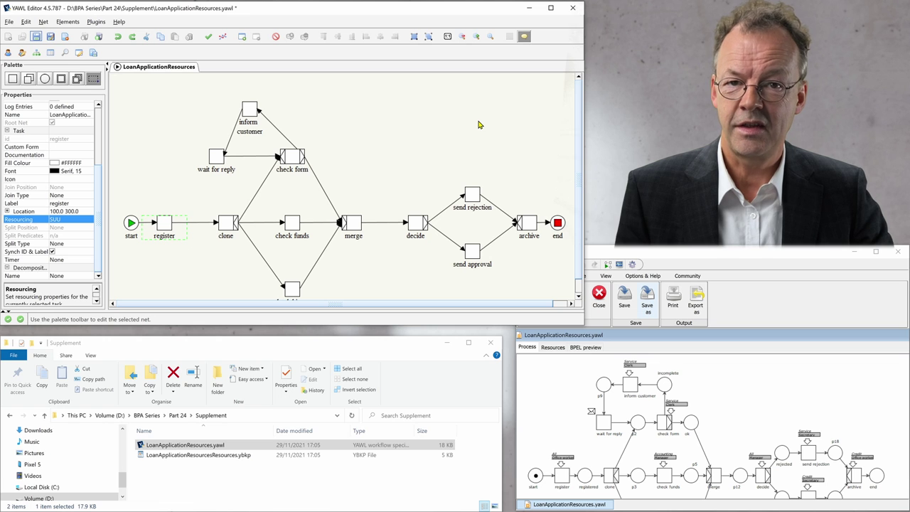
Create a new decomposition named register for the register task
left_click(163, 228)
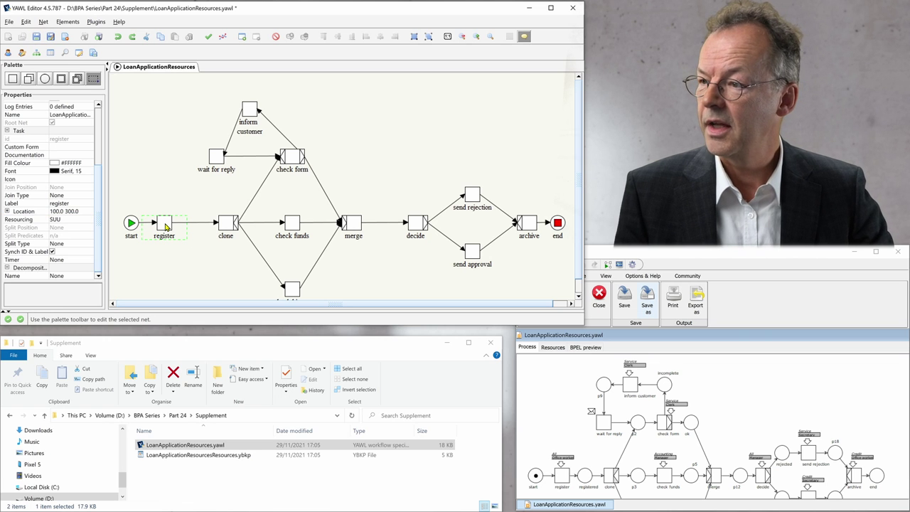
left_click(90, 276)
left_click(90, 276)
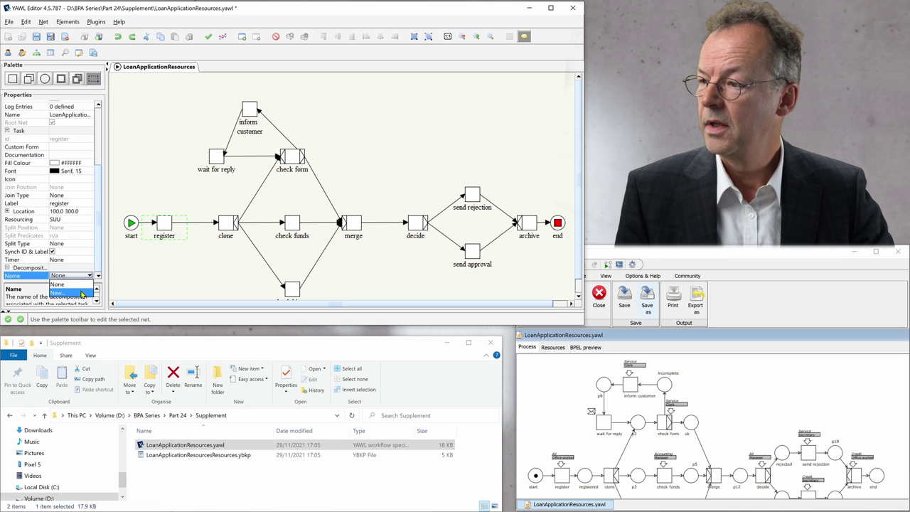
left_click(79, 293)
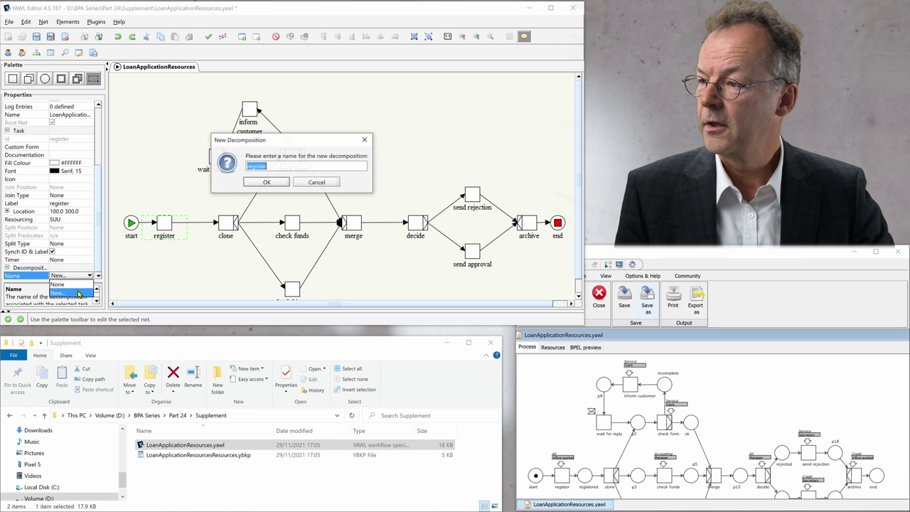
left_click(259, 180)
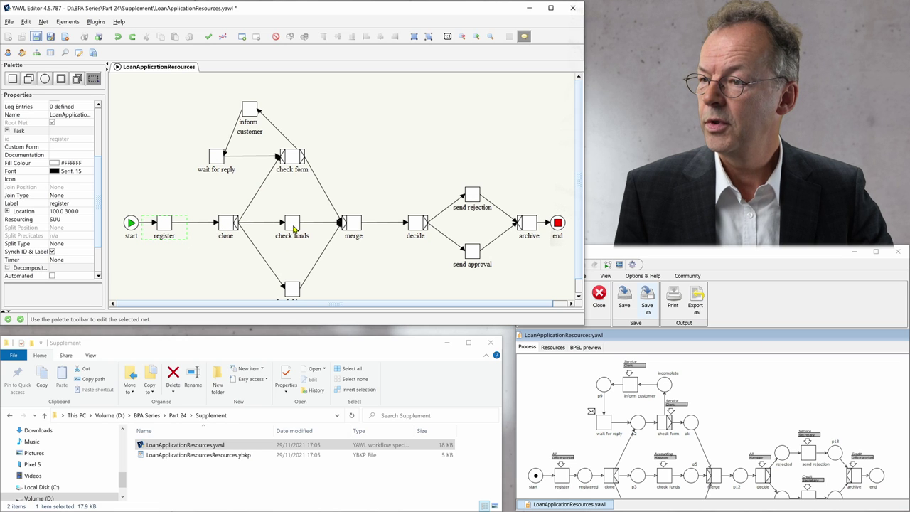
Give the check form task a new decomposition, accepting the XML name adjustment
left_click(291, 163)
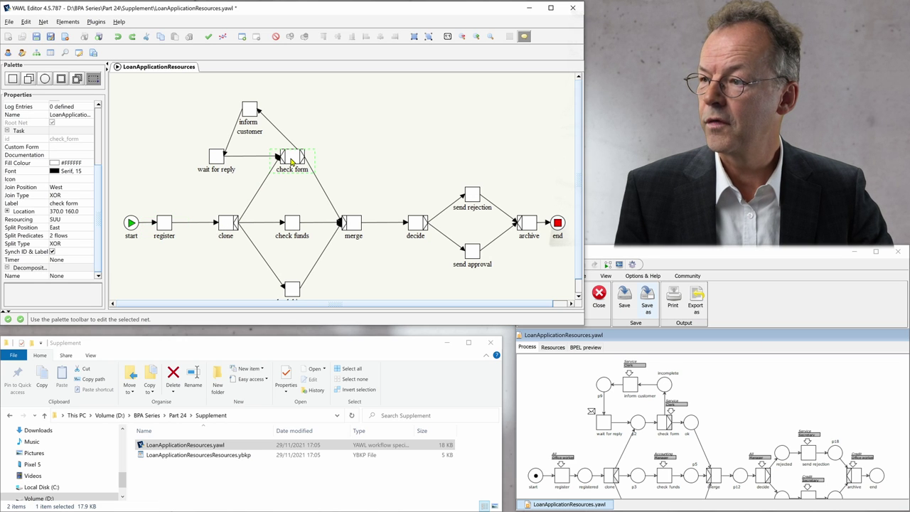
left_click(74, 277)
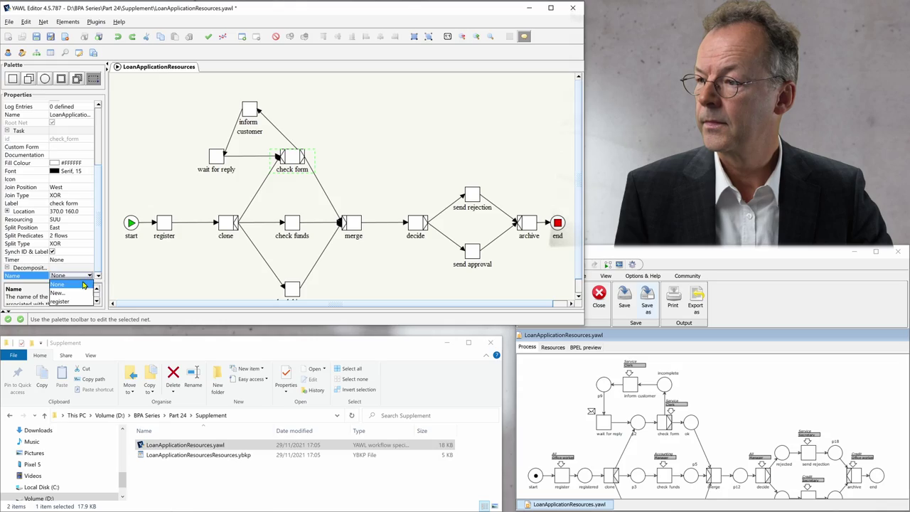
left_click(285, 108)
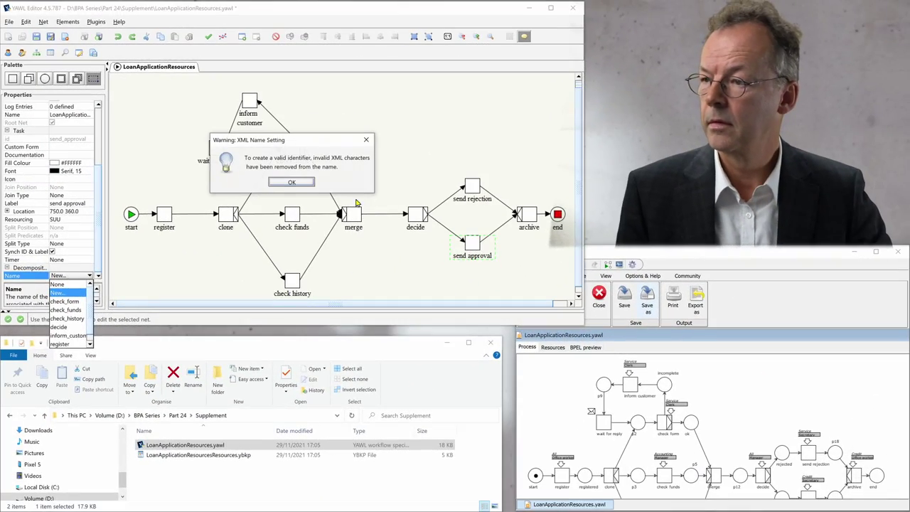
left_click(304, 184)
Create a new decomposition named archive for the archive task
left_click(524, 216)
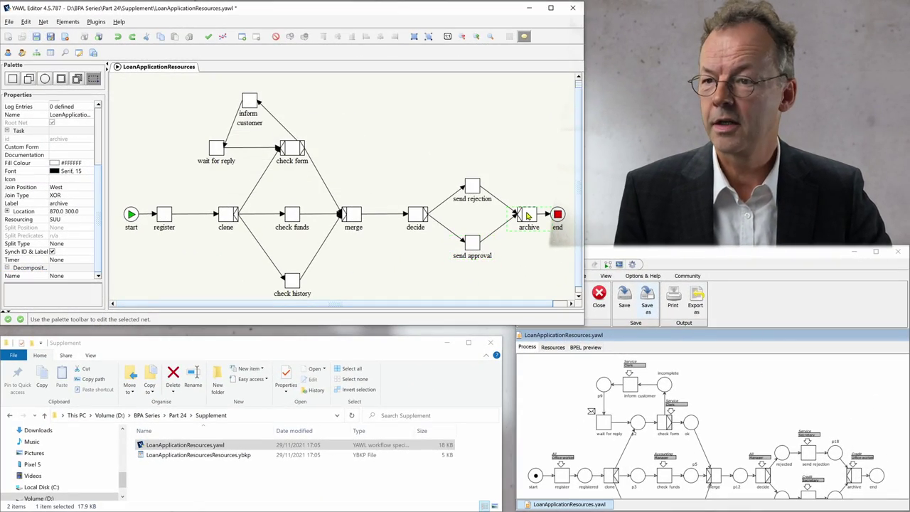
left_click(98, 276)
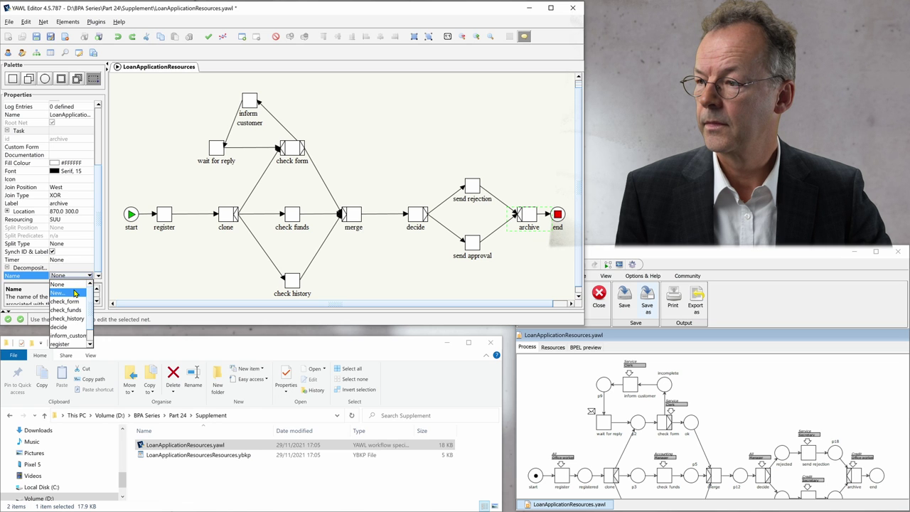
left_click(68, 292)
left_click(255, 185)
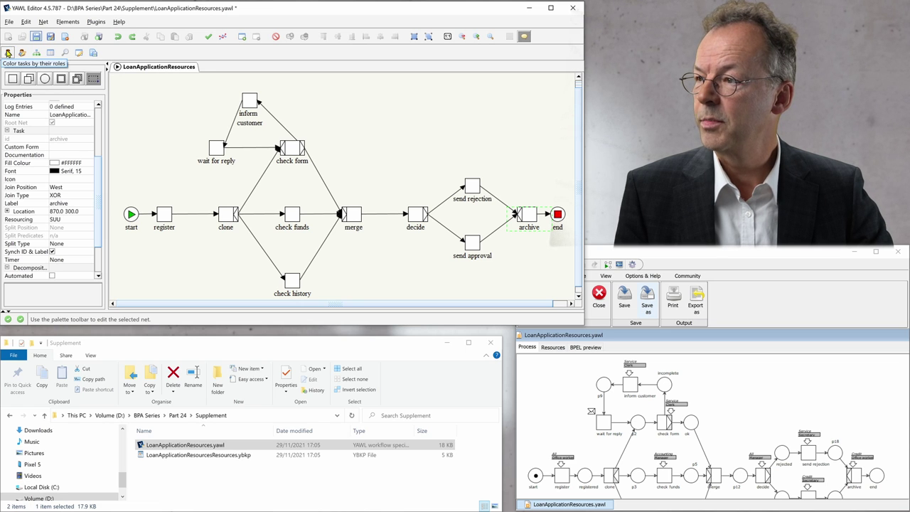
Colour tasks by role and place the Clerk/Manager/Office worker/Secretary legend top right
left_click(8, 54)
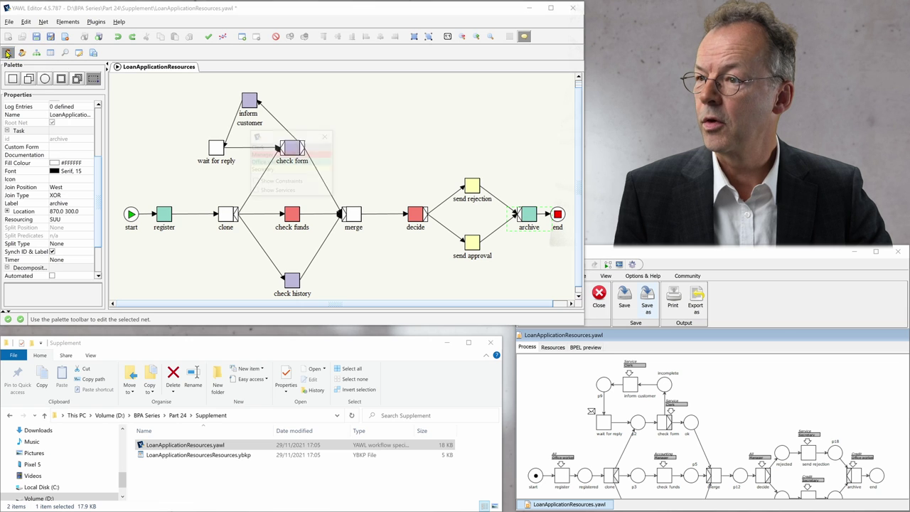
left_click_drag(278, 137, 497, 92)
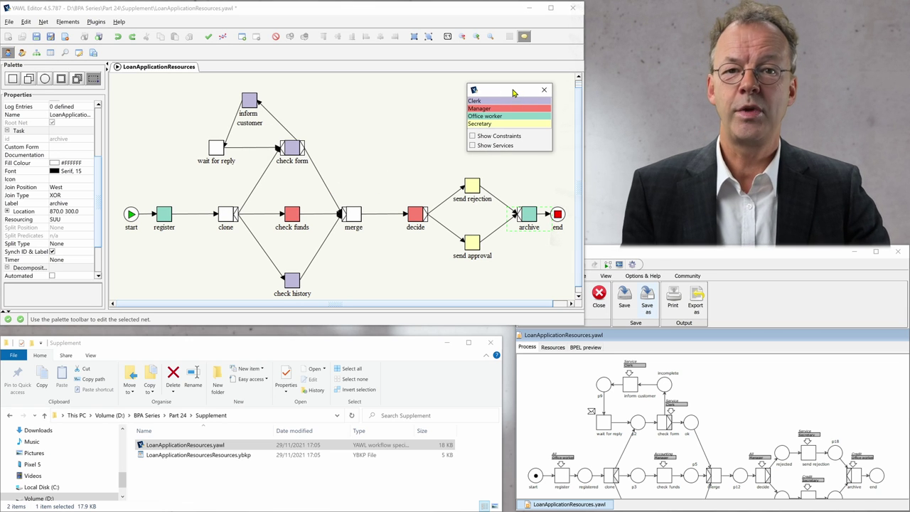